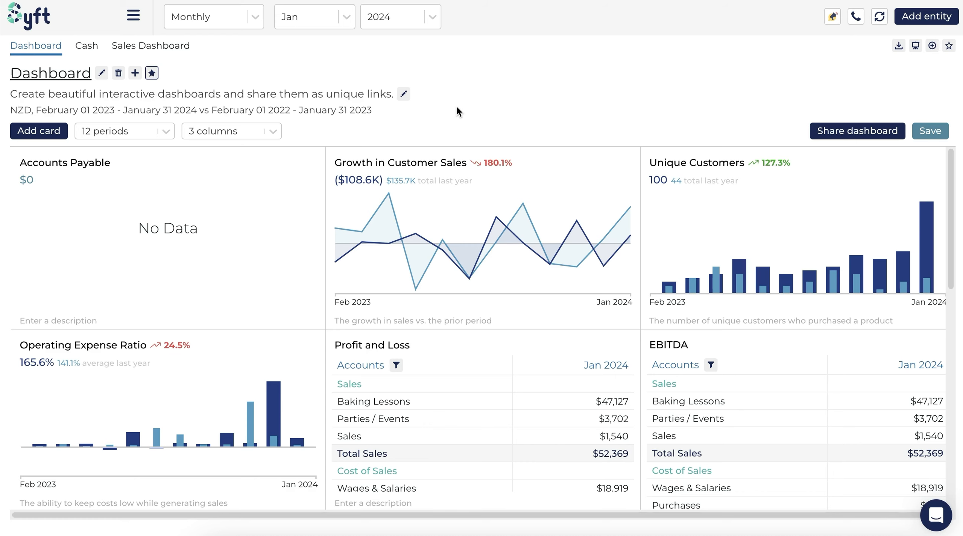
- Go to the home list of entities and start creating a new Journal Entity
click(25, 74)
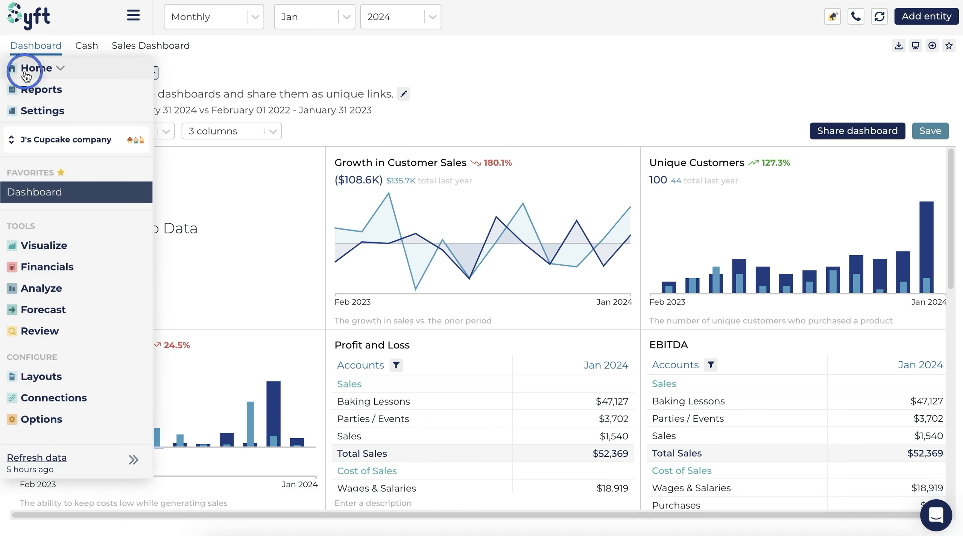
click(33, 92)
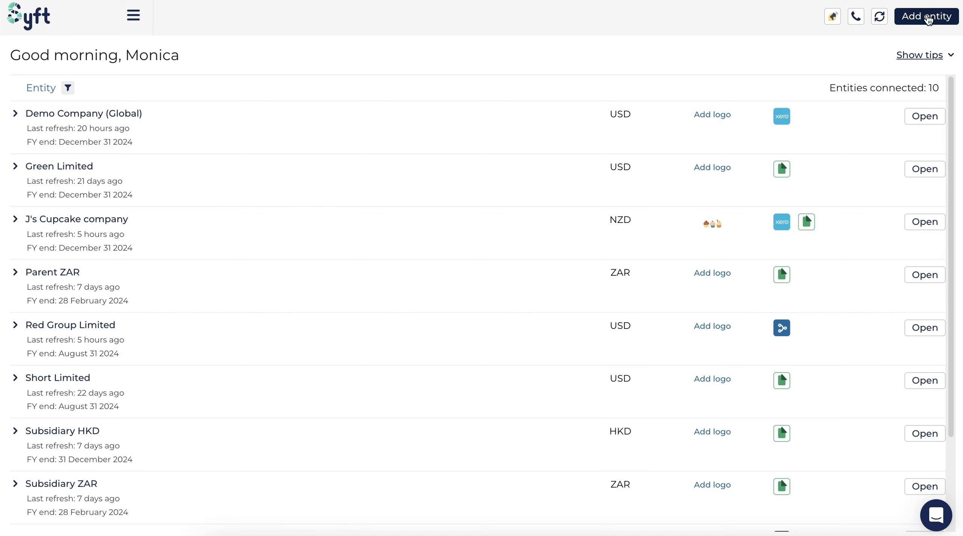
click(927, 17)
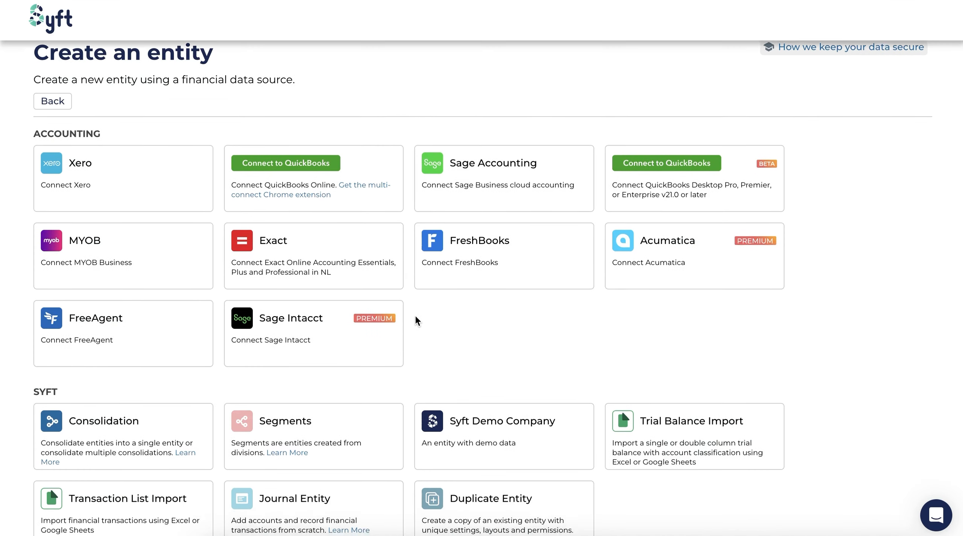
scroll(415, 314, down, 4)
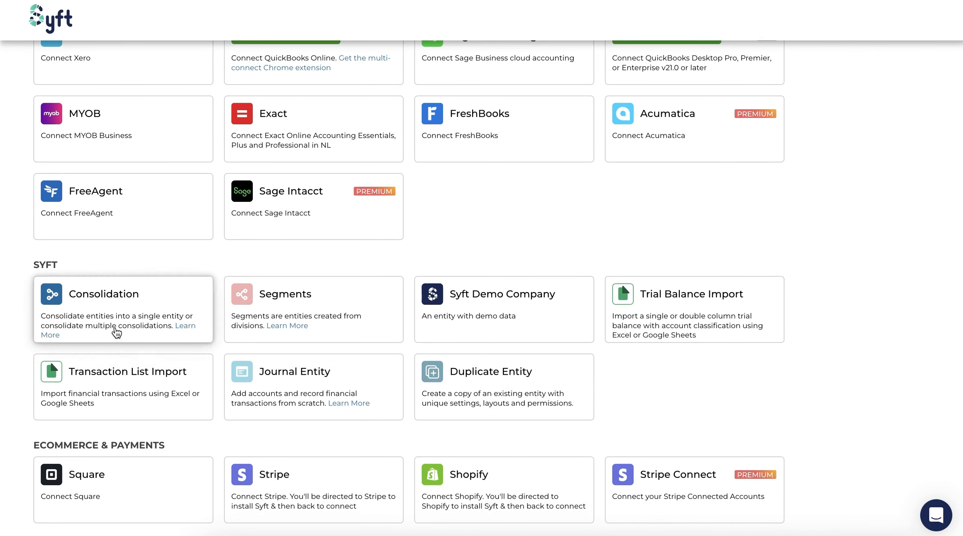
click(333, 382)
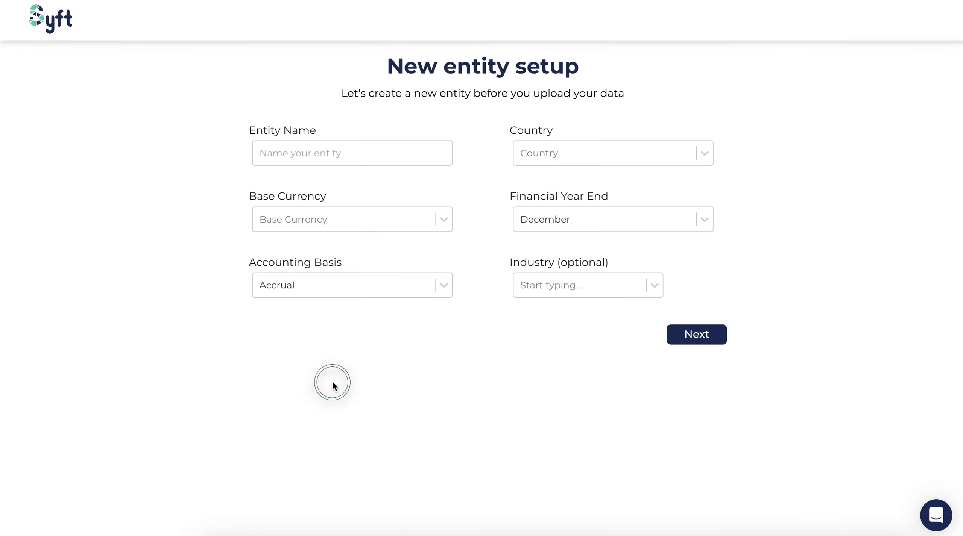
- Name the new entity Journal Ltd and set its country to United States
click(322, 152)
text(Journ)
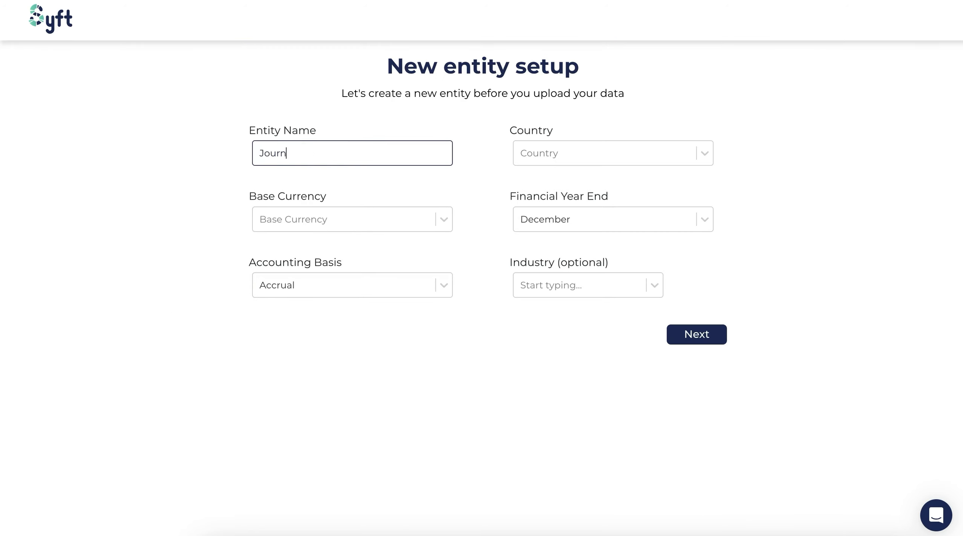
text(al Ltd)
click(521, 156)
click(535, 153)
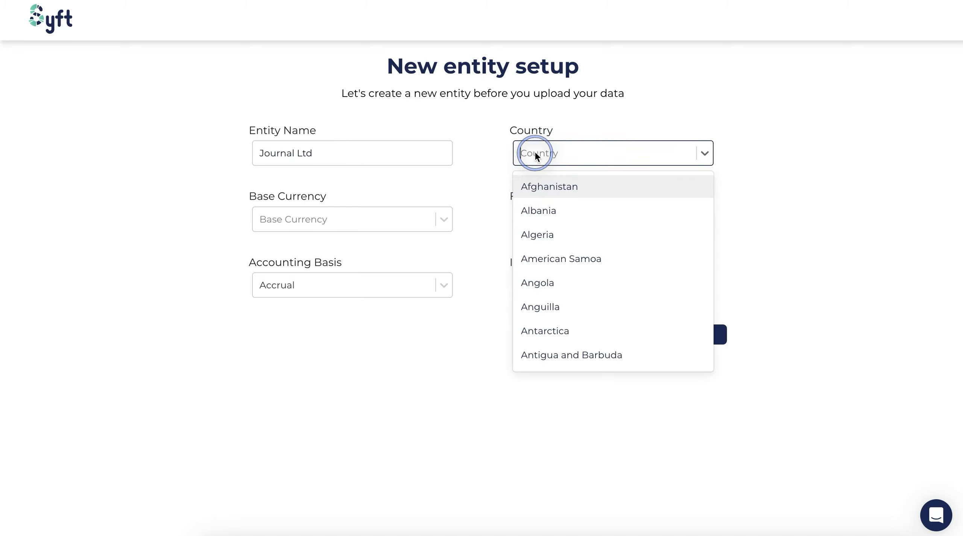
text(uni)
click(555, 259)
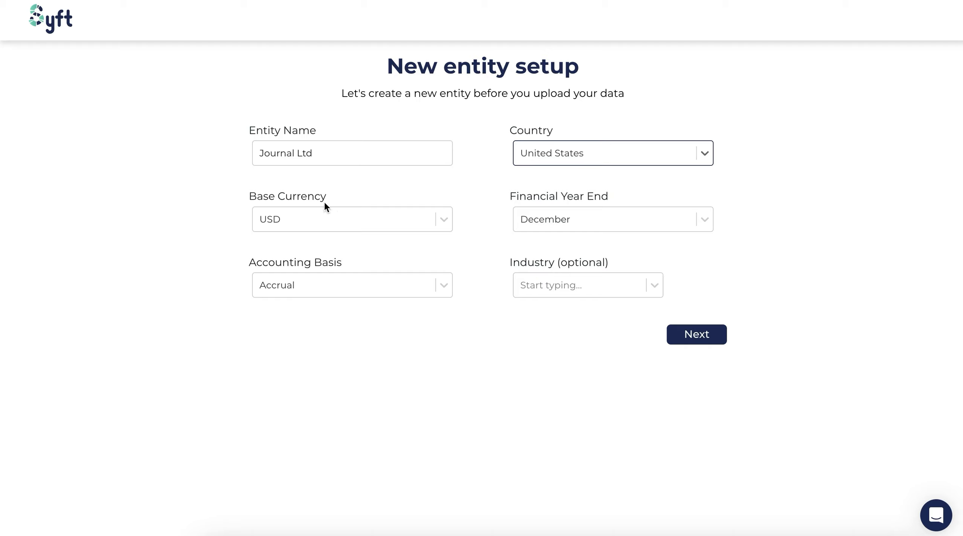
- Keep the accounting basis on Accrual, set the industry to Restaurant operation and submit the entity setup
click(323, 282)
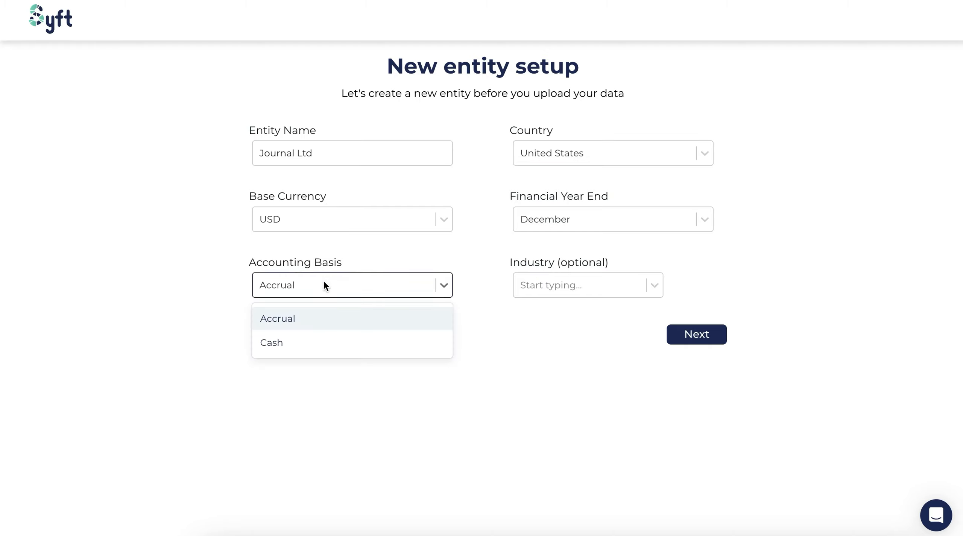
click(324, 282)
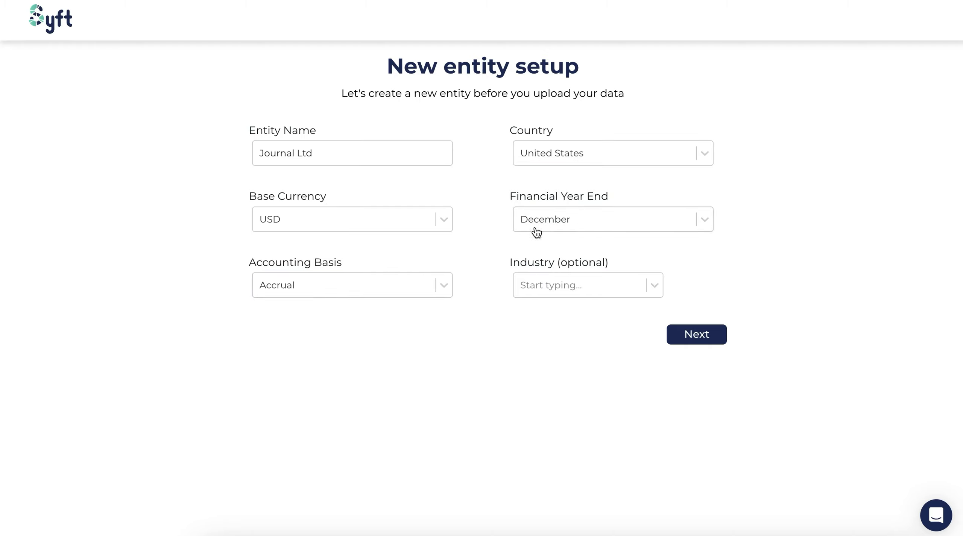
click(588, 286)
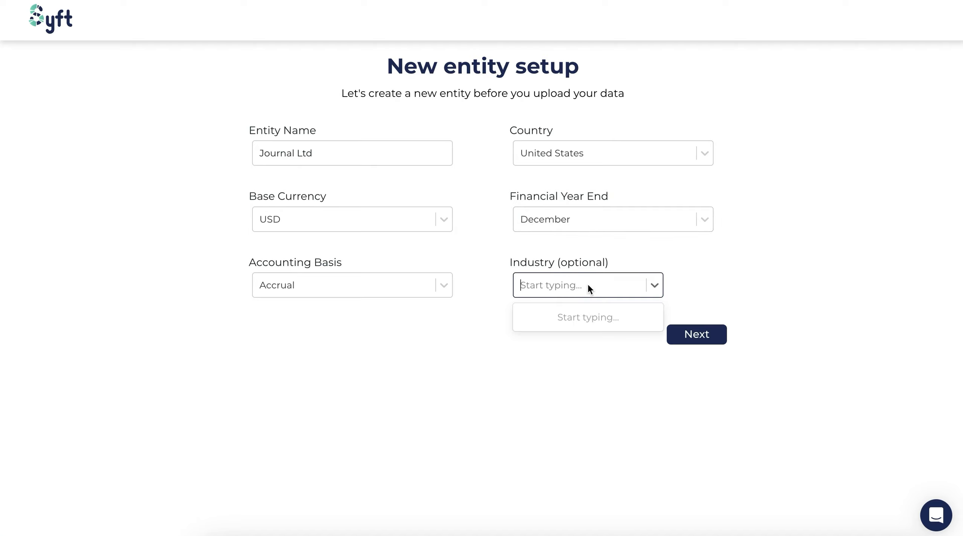
text(rest)
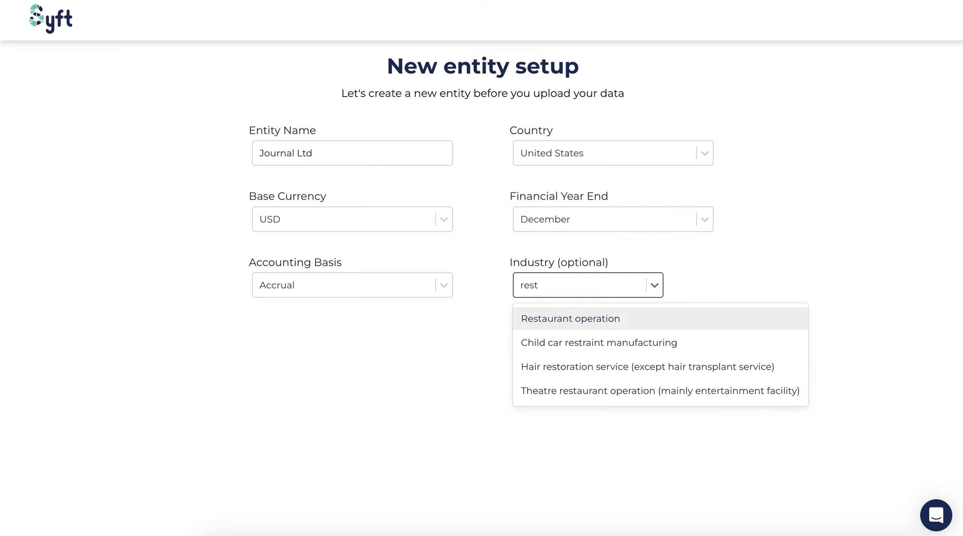
click(588, 323)
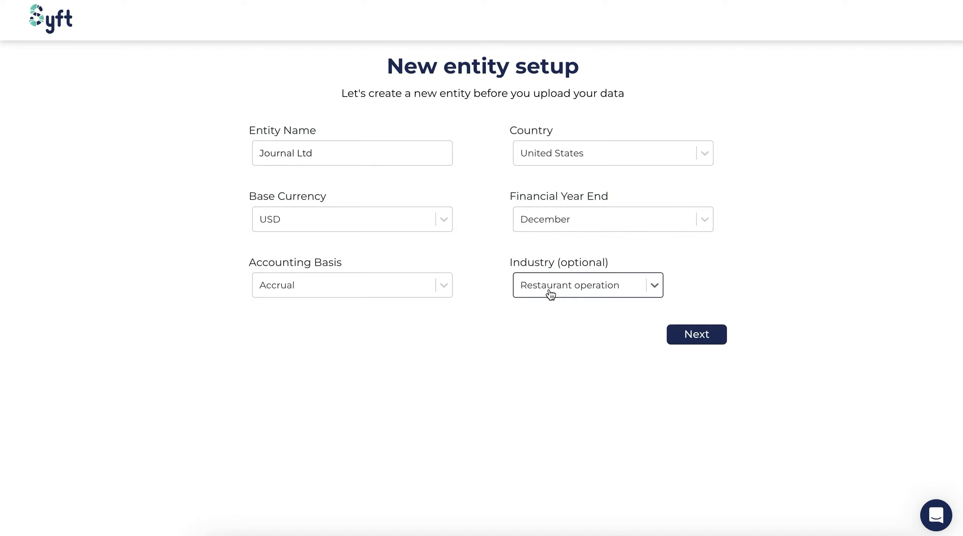
click(691, 337)
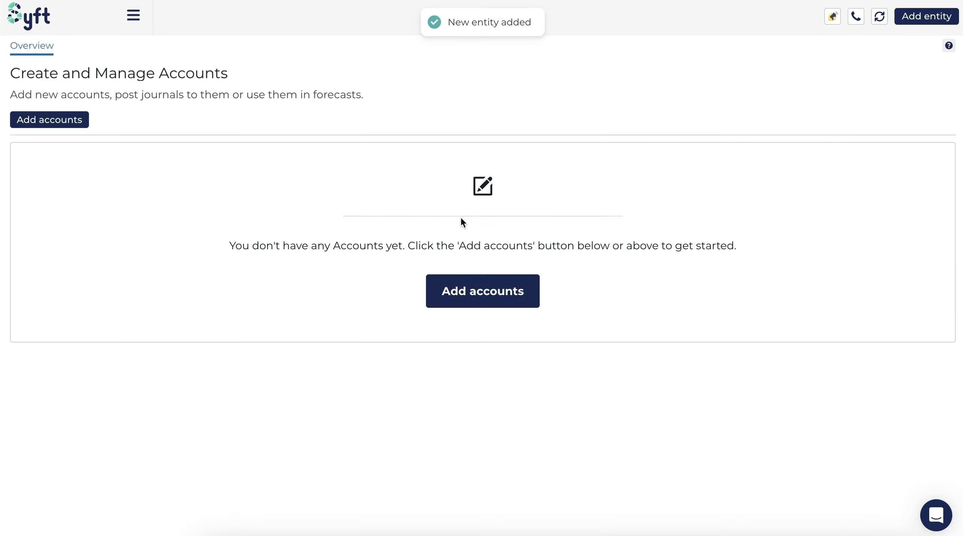
- Open the entity's Accounts page and add rows for Share Capital, Bank Account and Loan Account
mouse_move(2, 165)
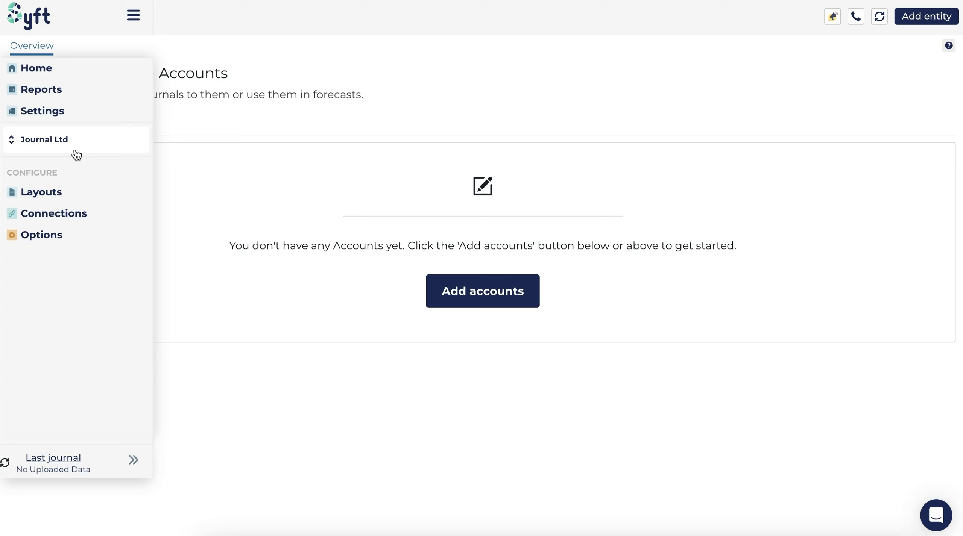
click(65, 190)
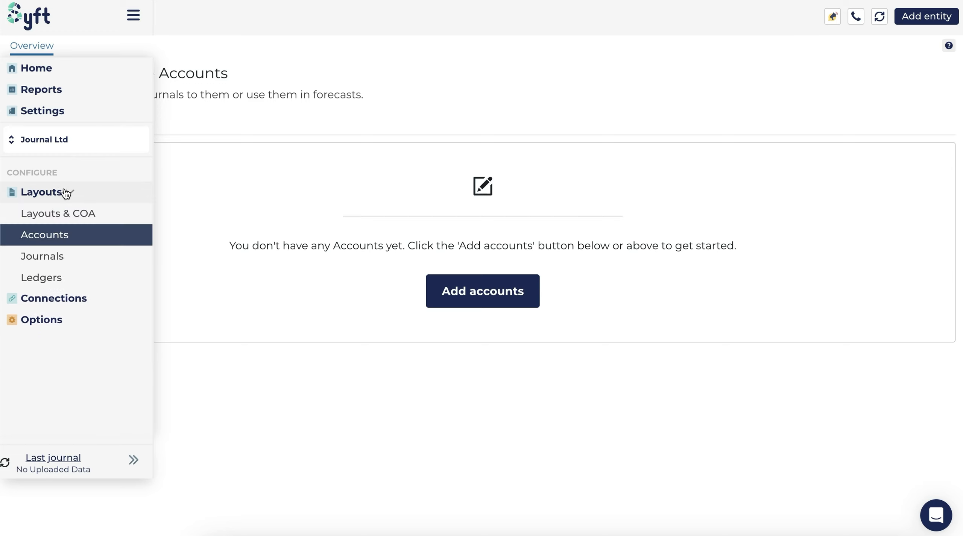
click(59, 235)
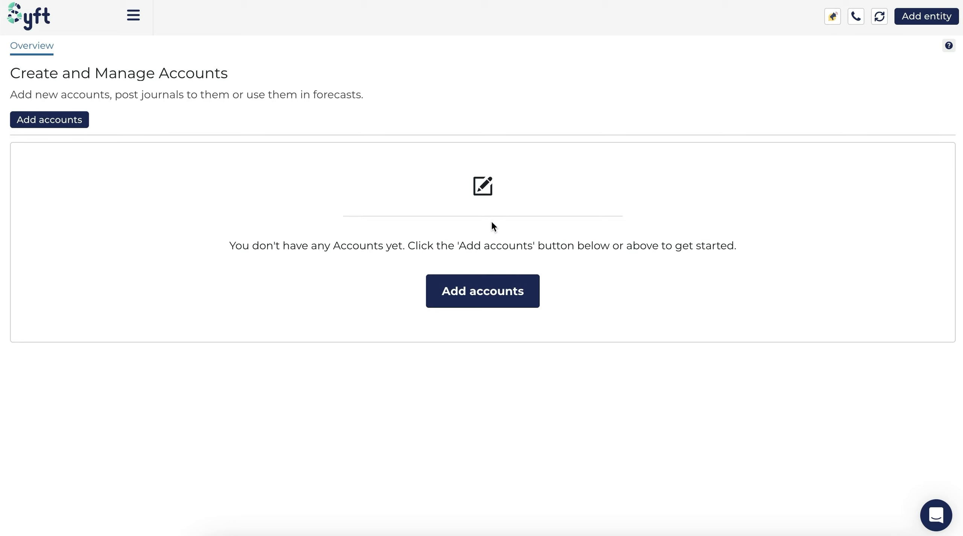
click(492, 291)
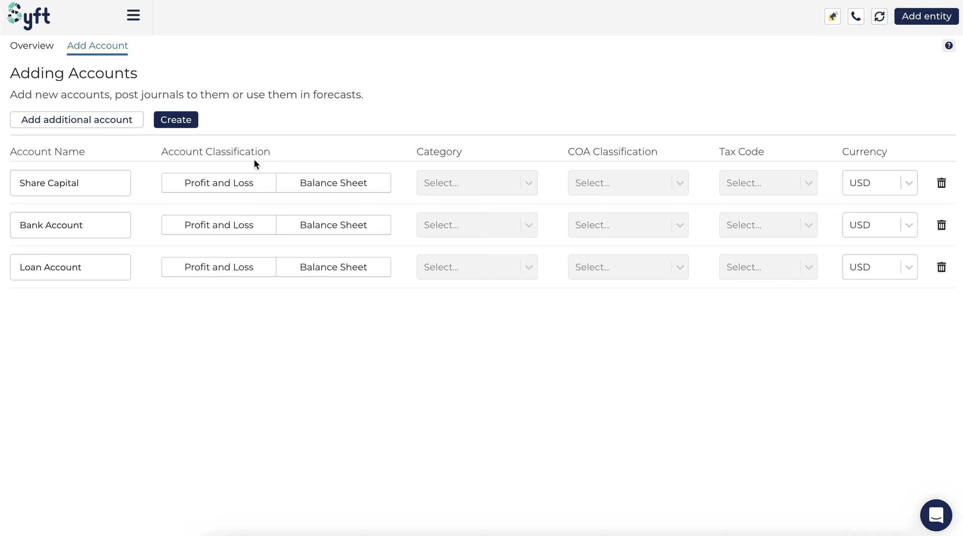
- Classify the Share Capital, Bank Account and Loan Account rows as Balance Sheet accounts
click(310, 184)
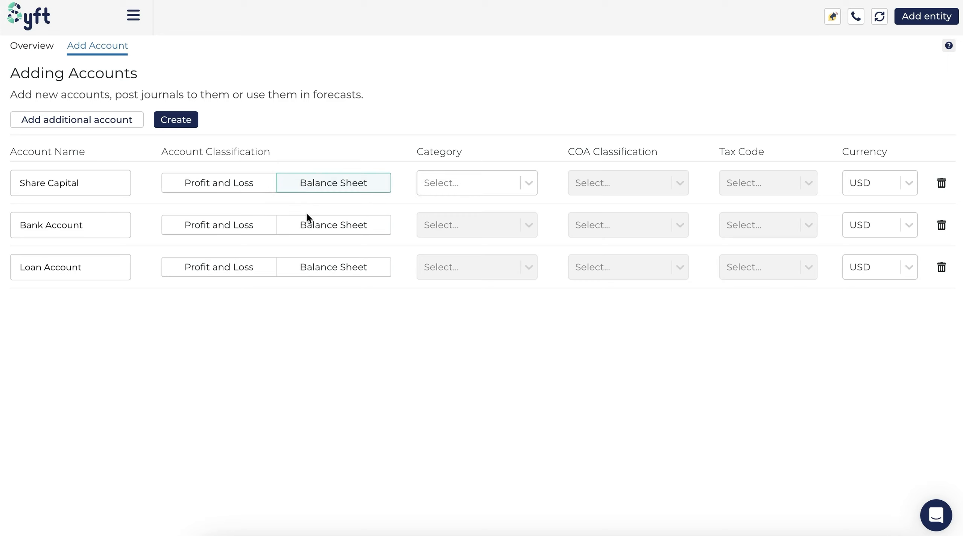
click(305, 223)
click(312, 267)
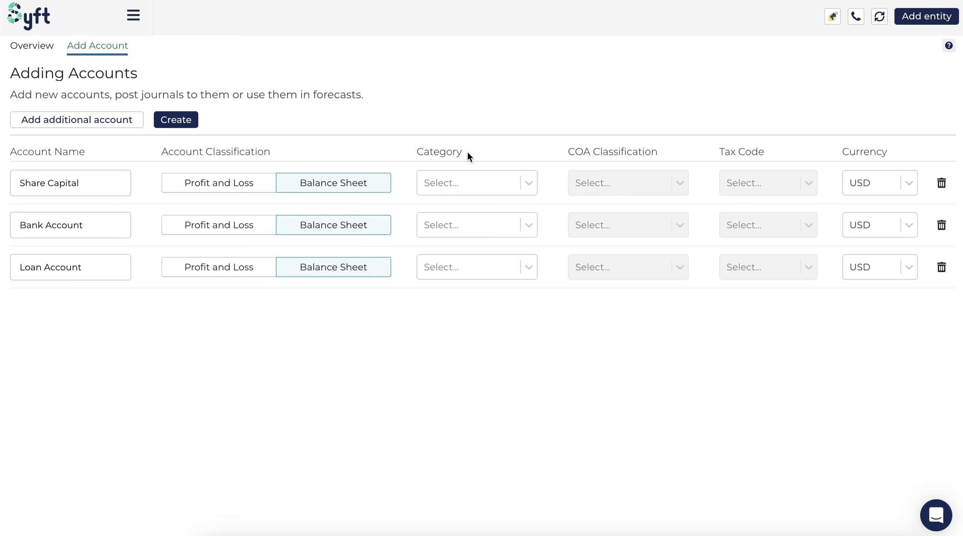
- Set the category to Owners Equity for Share Capital, Current Assets for Bank Account and Non-Current Liabilities for Loan Account
click(469, 182)
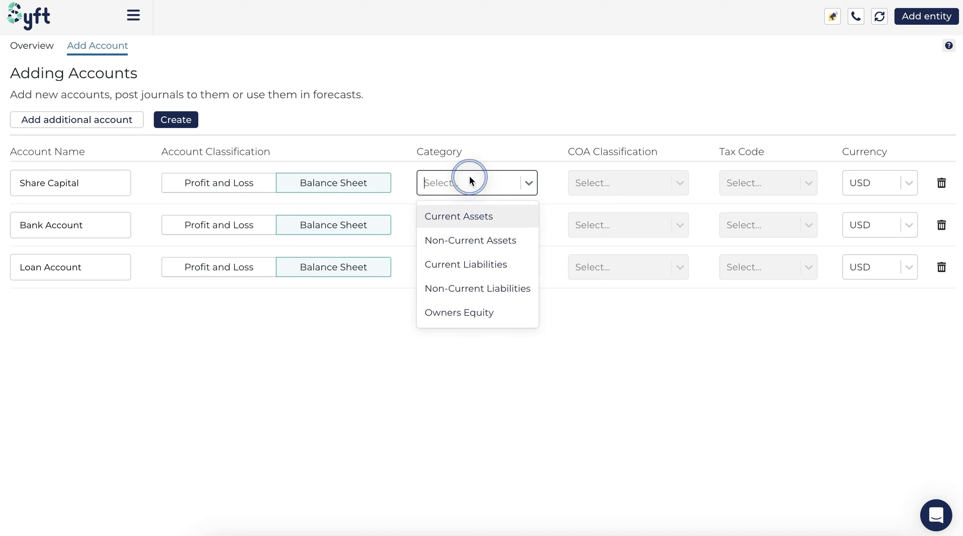
click(470, 312)
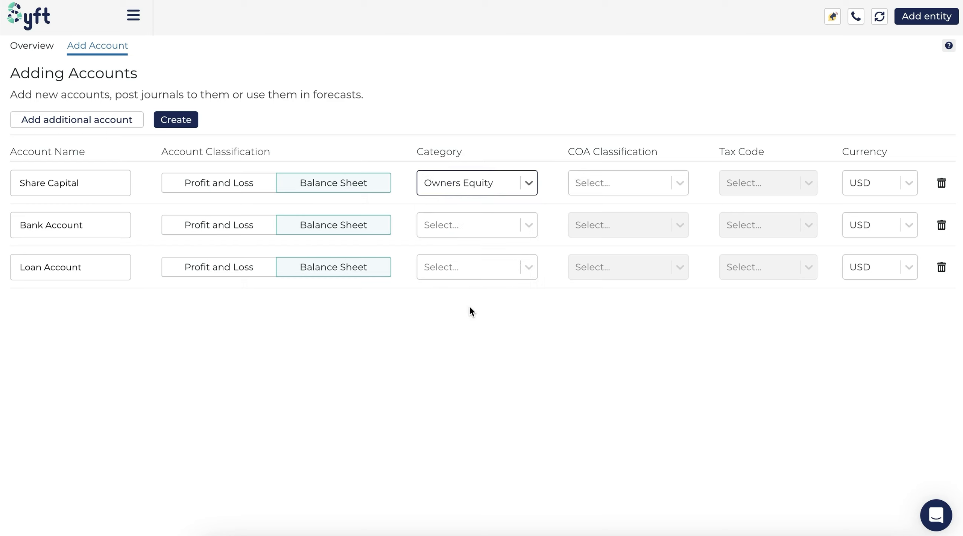
click(468, 222)
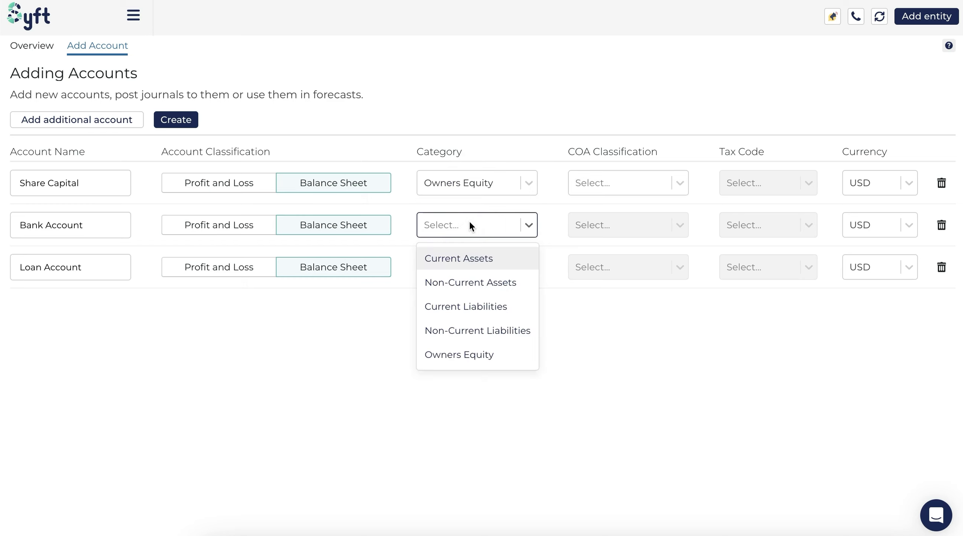
click(470, 259)
click(471, 267)
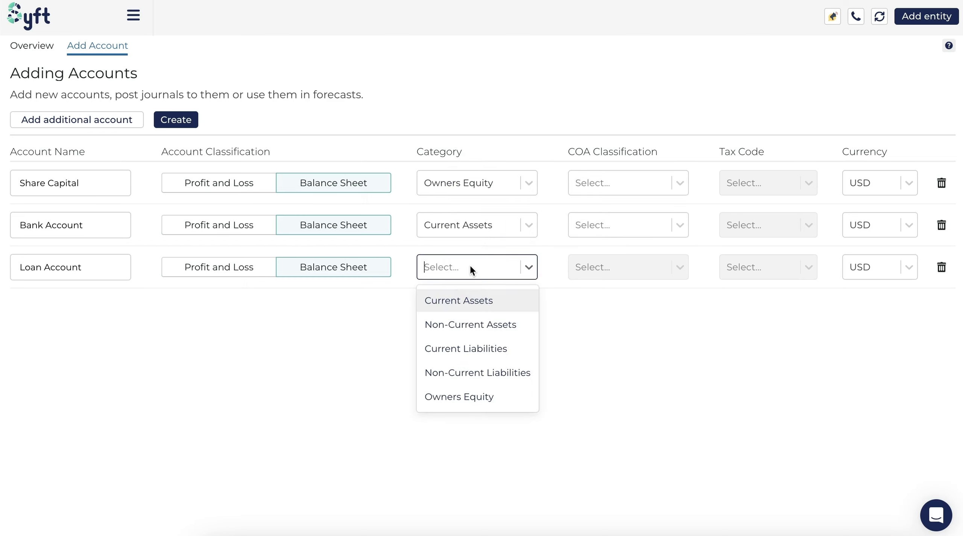
click(466, 368)
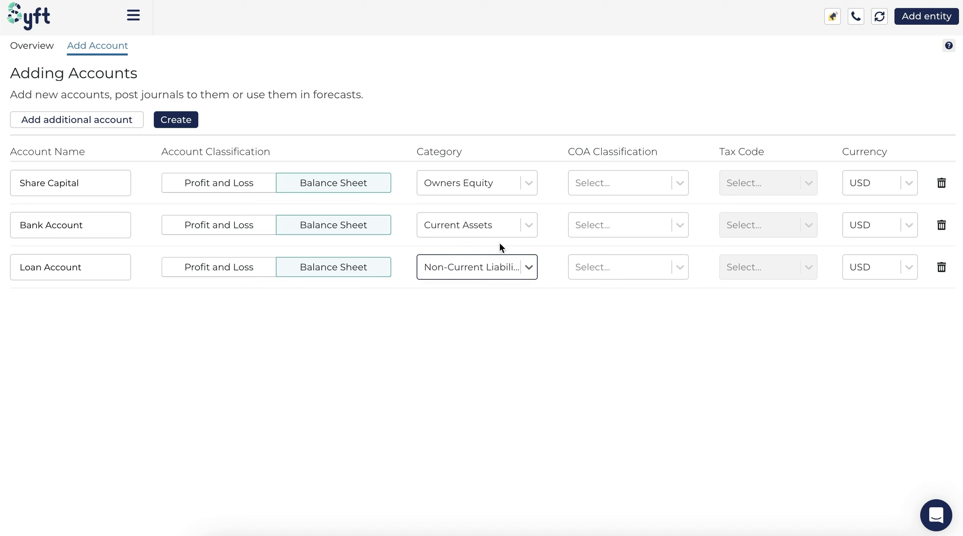
- Set the COA classifications to Equity, Cash & Cash Equivalents and Long Term Debt respectively, and create the three accounts
click(599, 152)
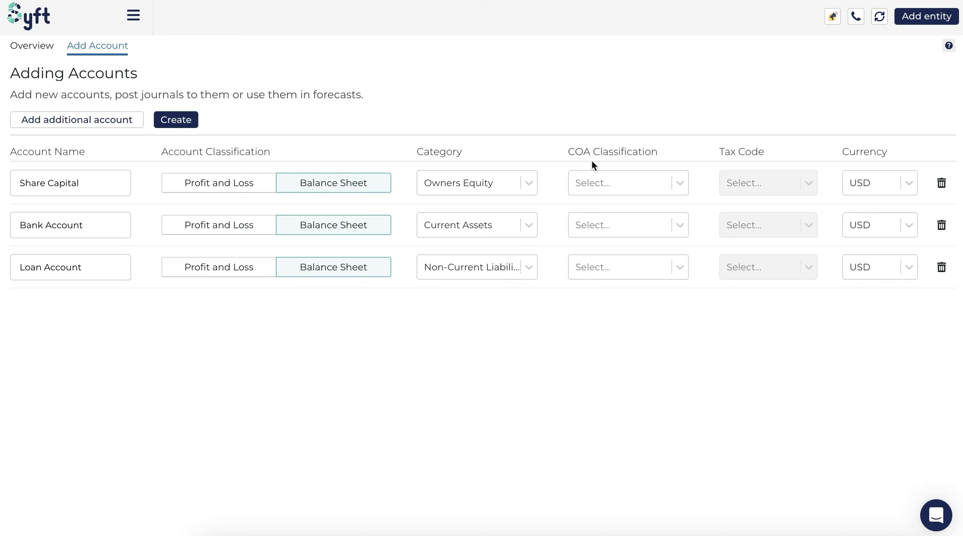
click(617, 180)
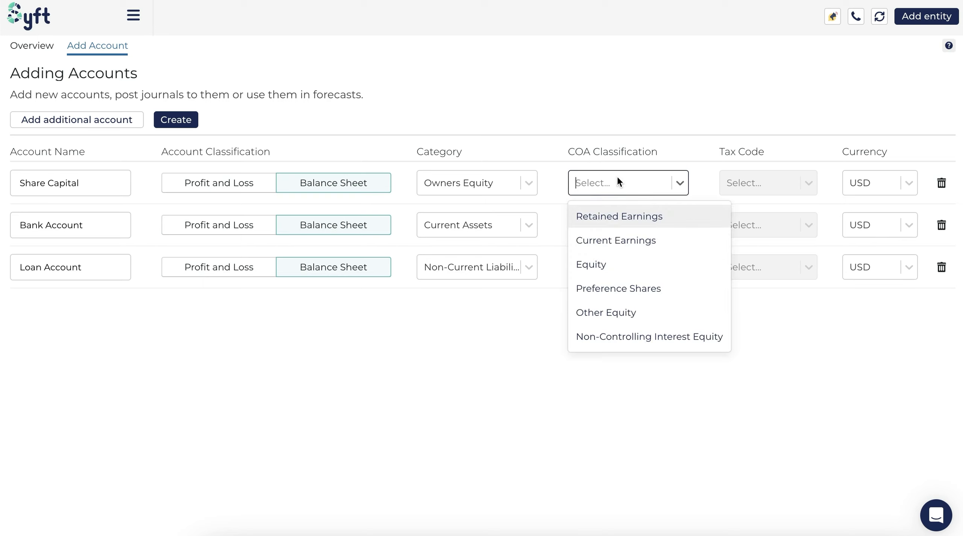
click(621, 263)
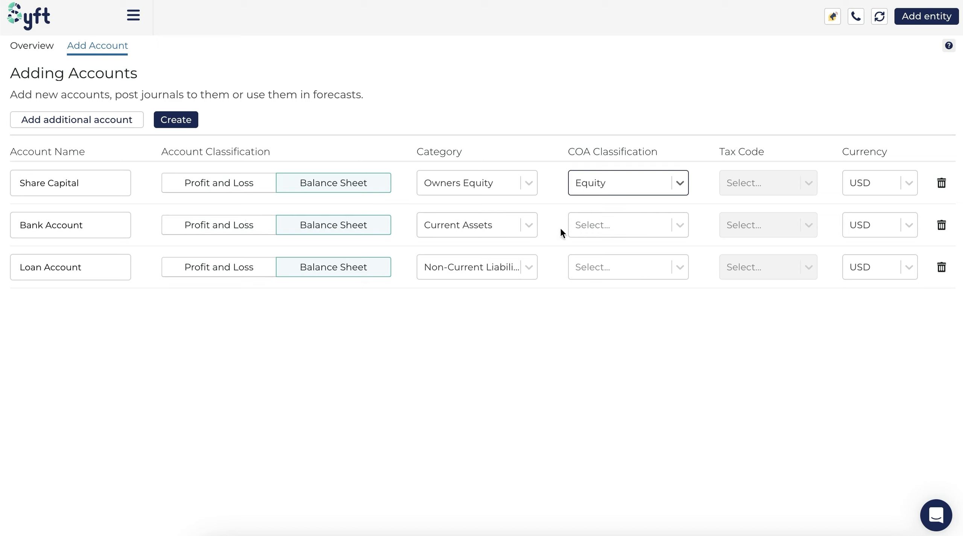
click(593, 228)
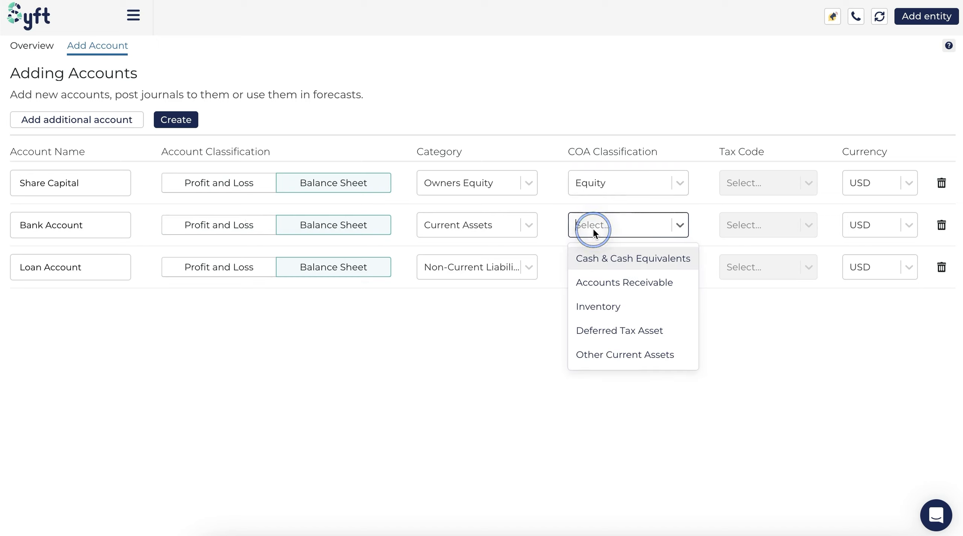
click(595, 265)
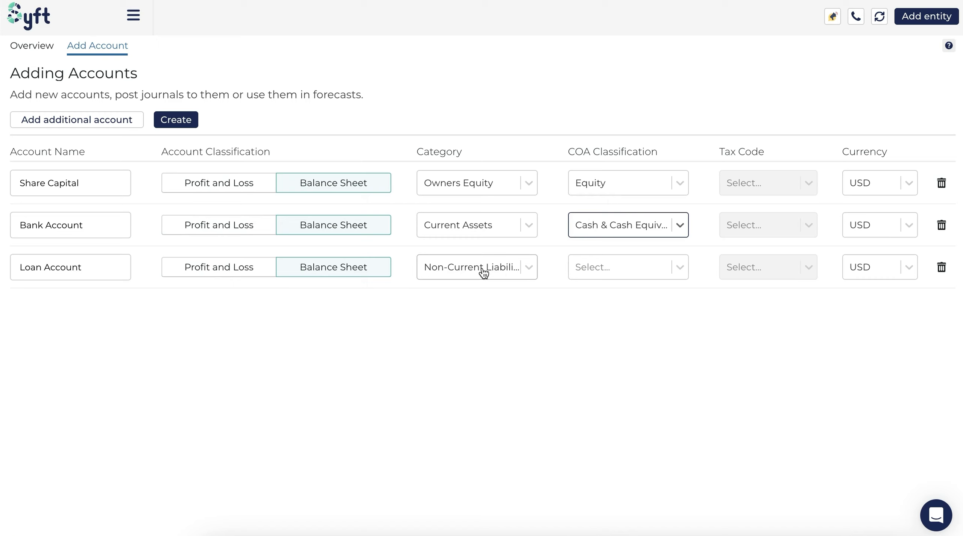
click(595, 268)
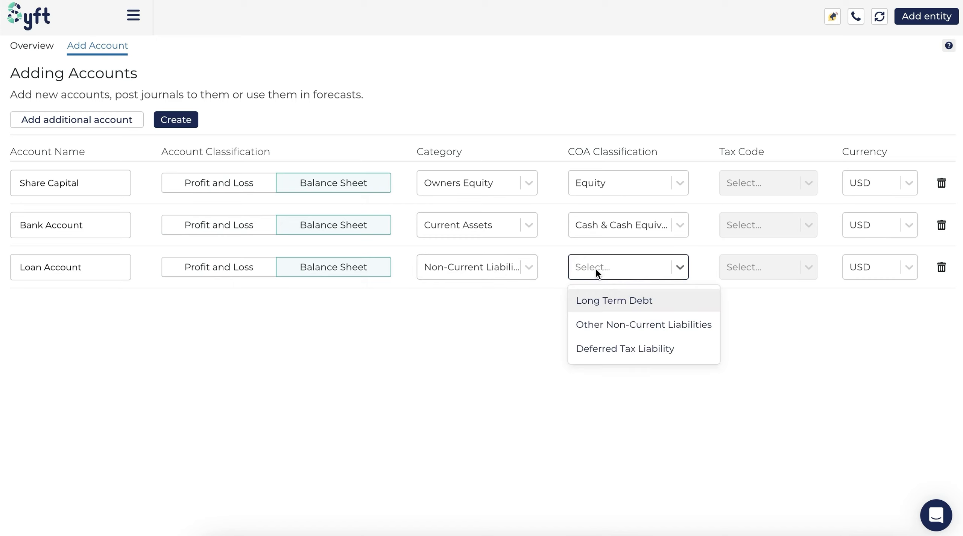
click(599, 301)
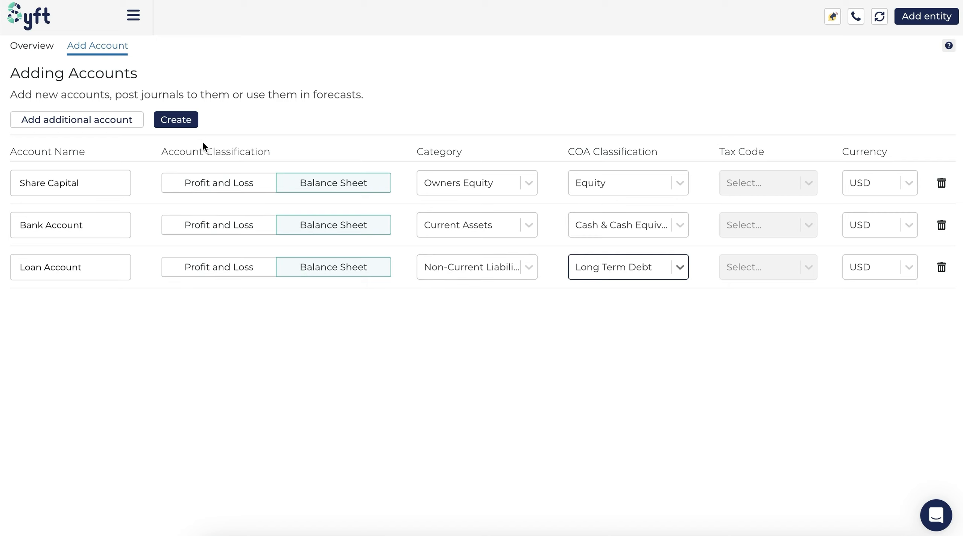
click(191, 124)
click(540, 322)
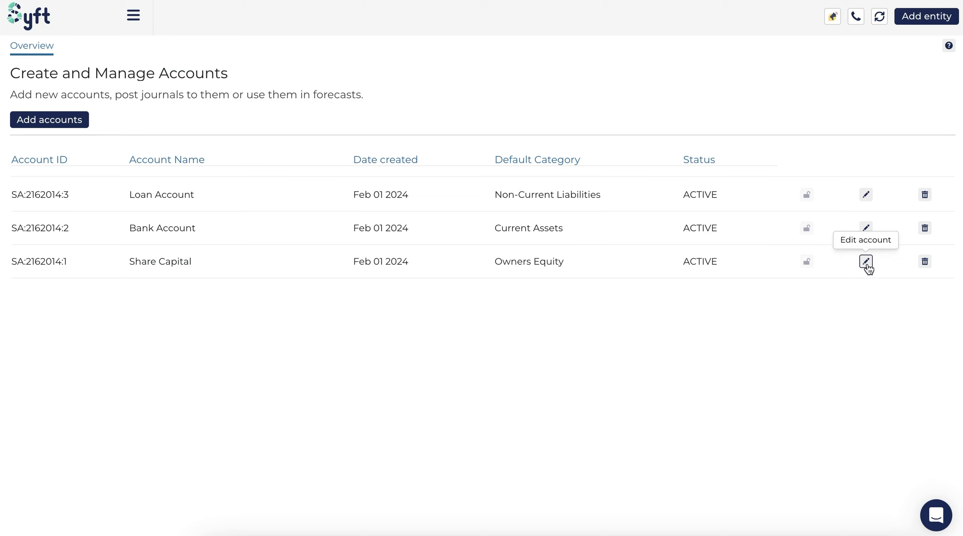
- Open the Share Capital account for editing and check its currency options
click(866, 262)
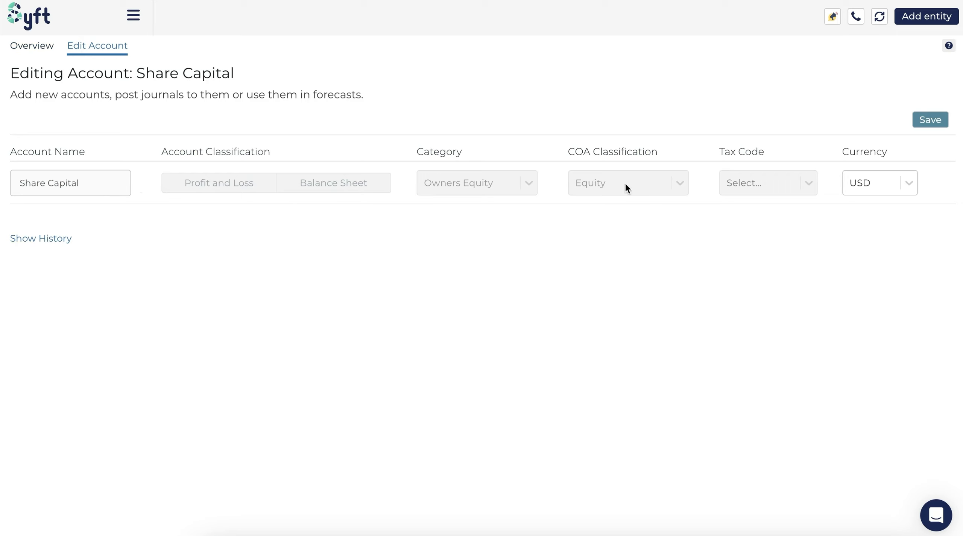
click(864, 188)
click(864, 188)
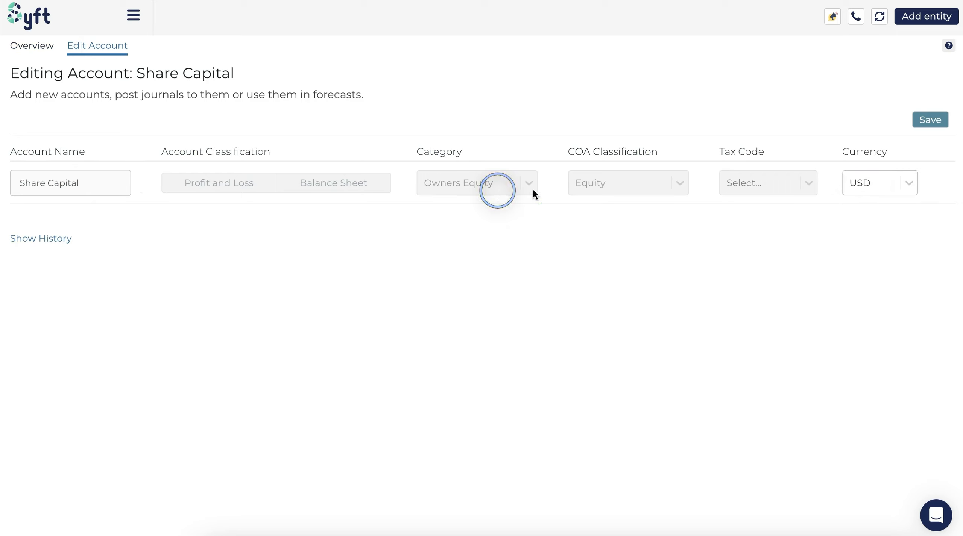
- Save the Share Capital account with USD as its currency
click(935, 122)
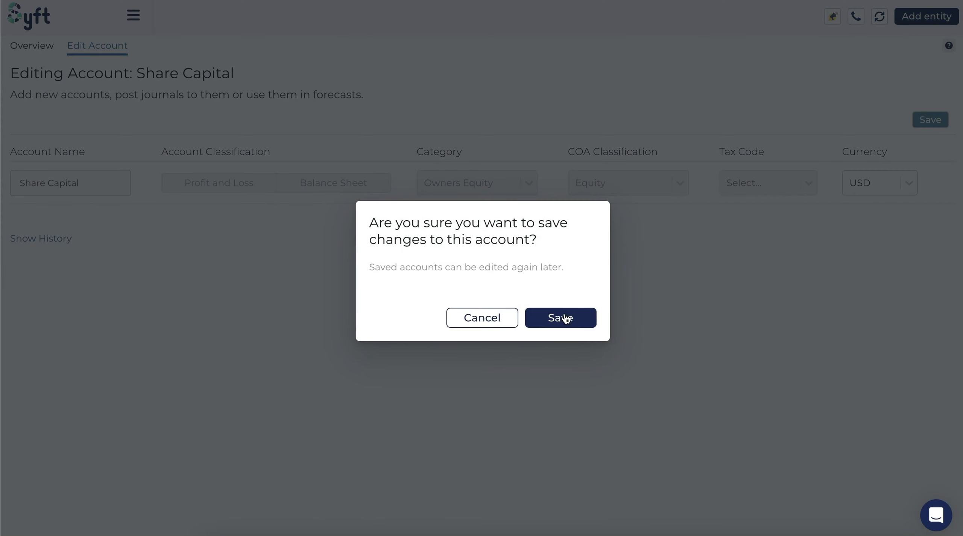
click(570, 318)
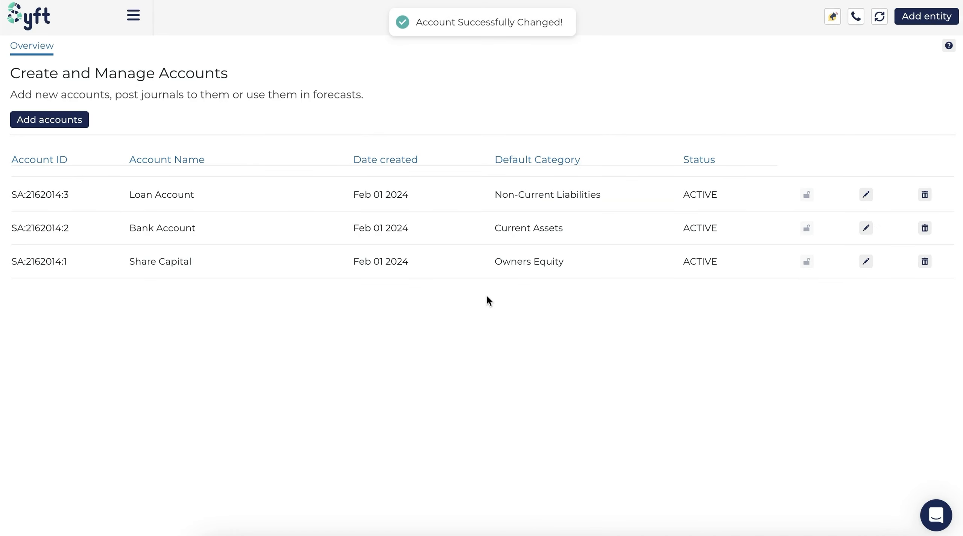
- Create a new journal titled Issue of Share Capital, dated 1 February 2024 on the accrual basis
mouse_move(3, 295)
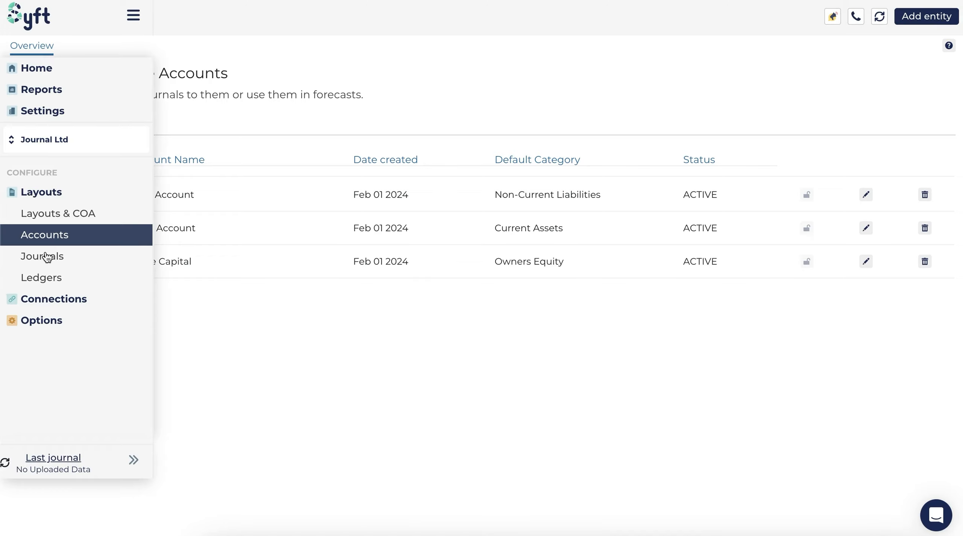
click(45, 258)
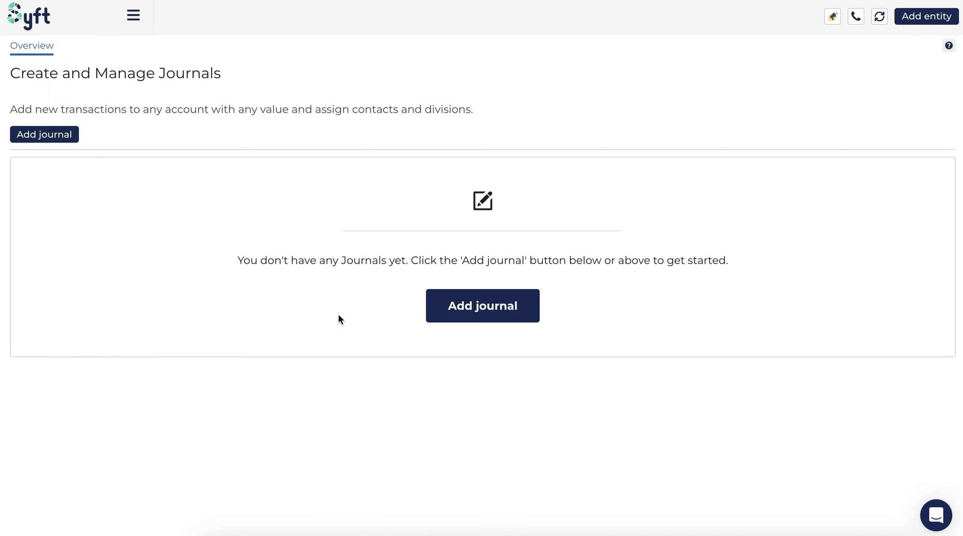
click(472, 309)
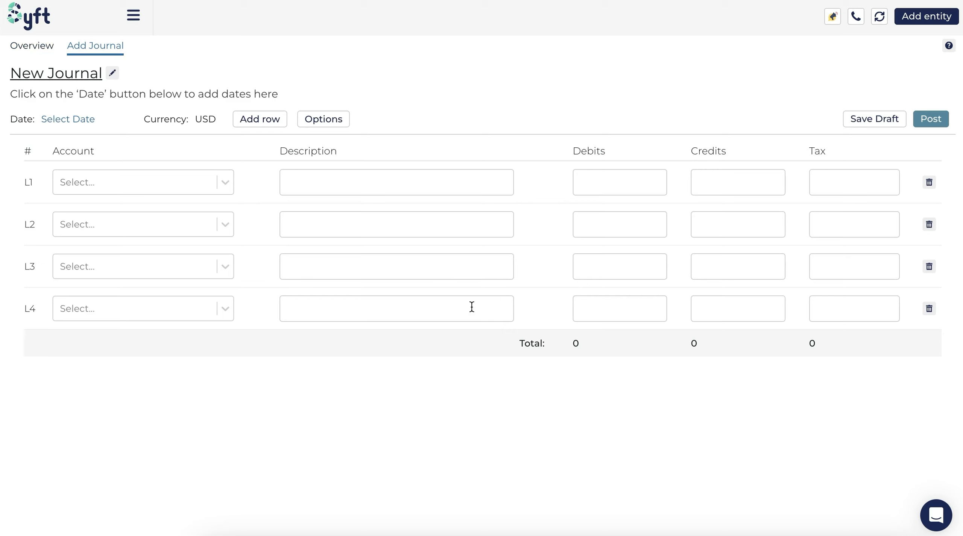
click(115, 78)
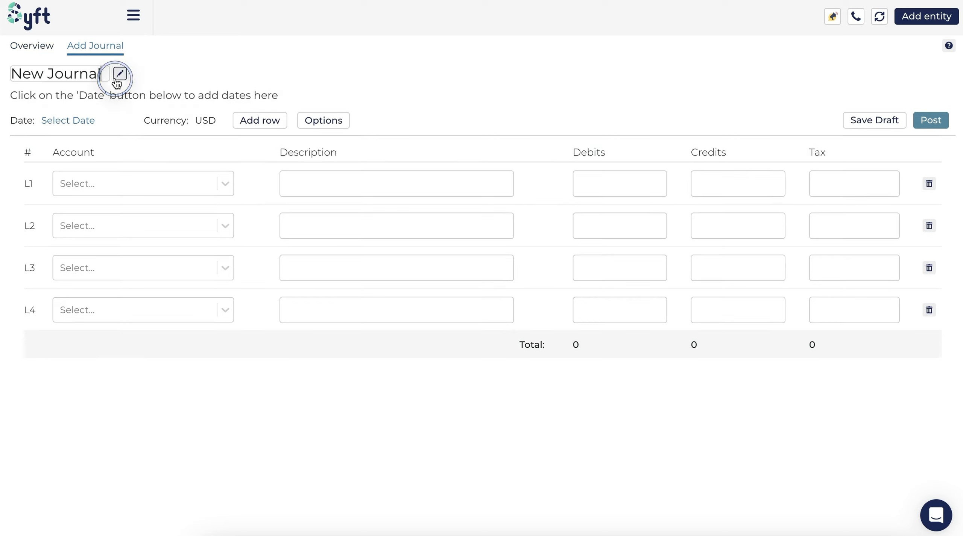
drag(106, 73, 11, 68)
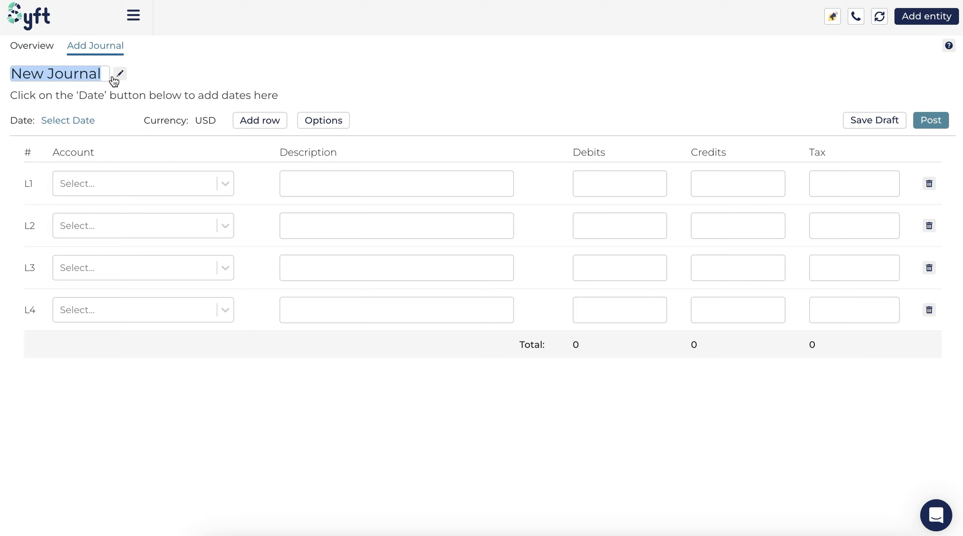
text(Issue of Share Capital)
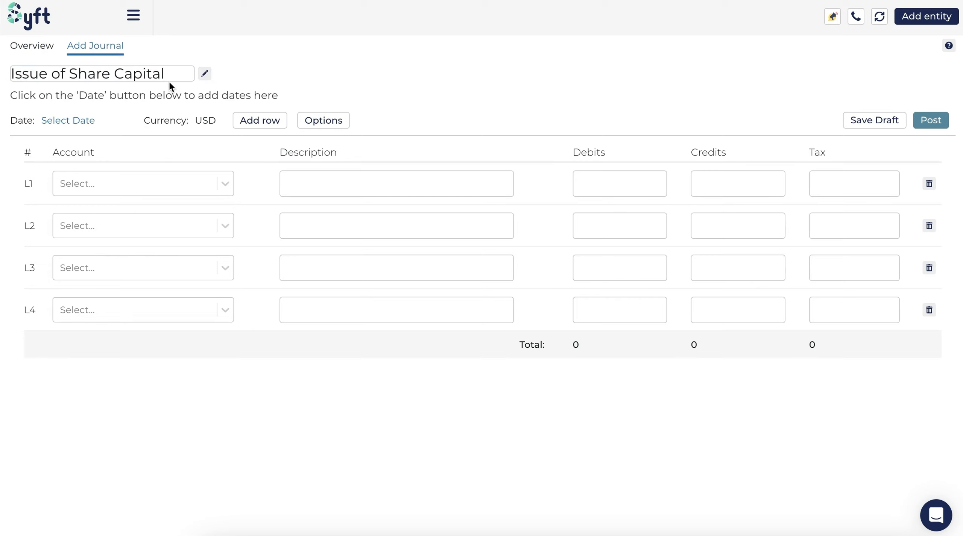
click(65, 121)
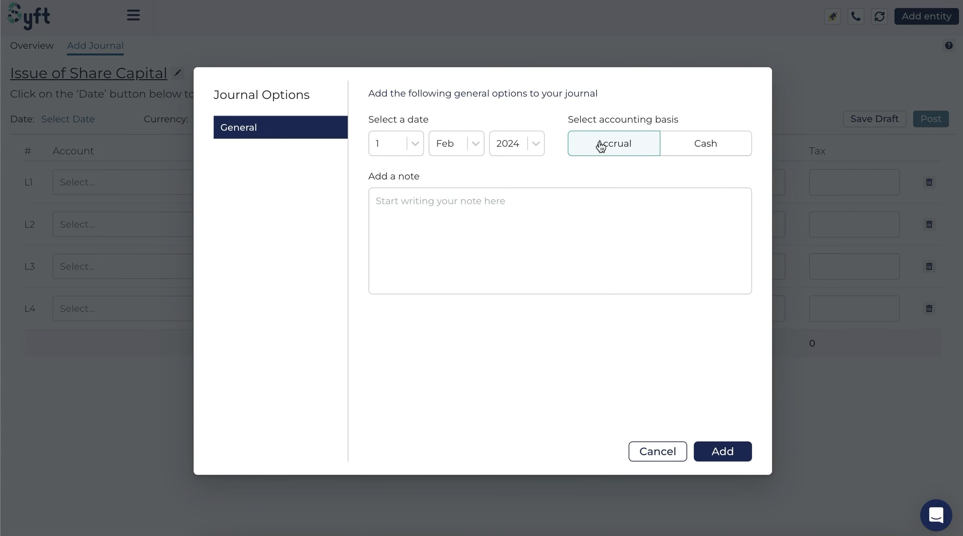
click(730, 456)
- Assign the Share Capital account to journal line L1 and the Bank Account to line L2
click(207, 175)
text(s)
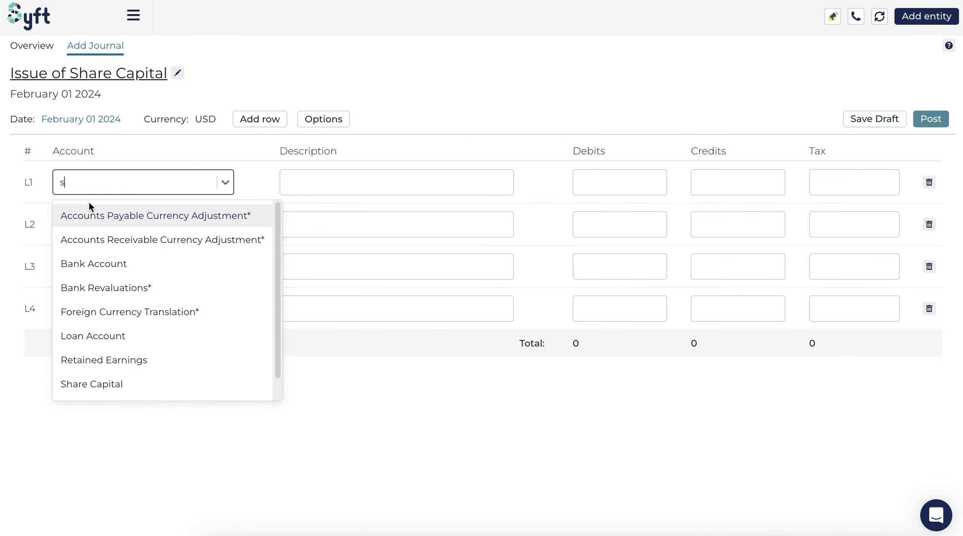
click(94, 383)
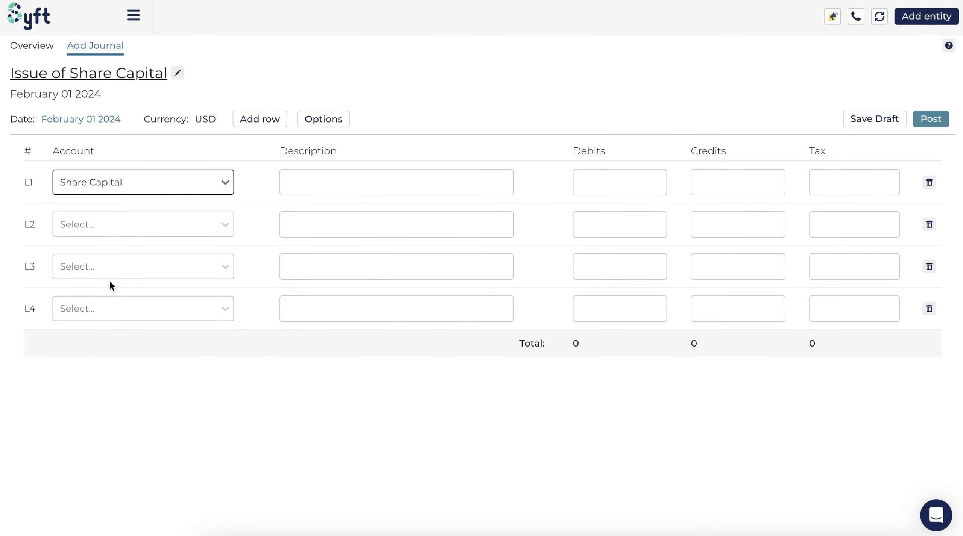
click(113, 224)
click(114, 312)
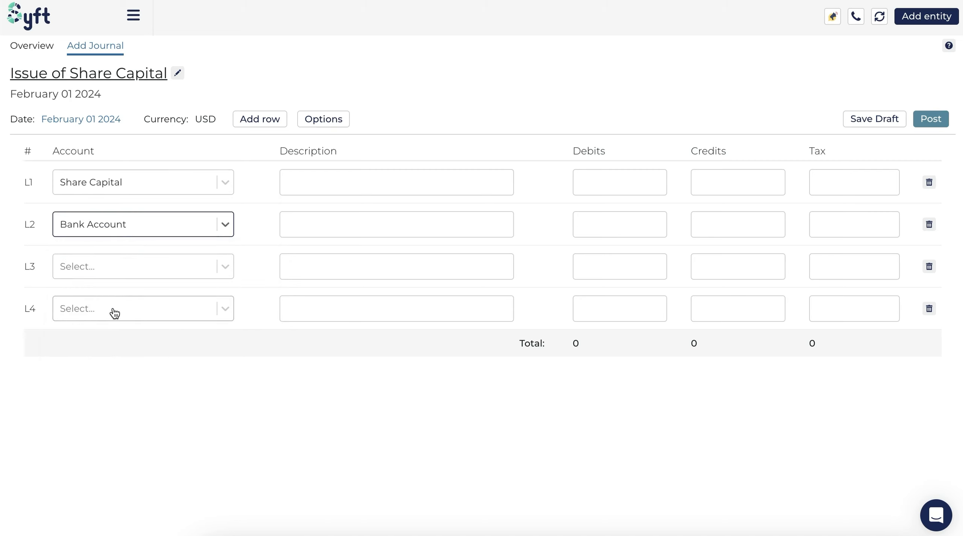
- Enter the description Share Capital Issue on both the Share Capital and Bank Account journal lines
click(341, 178)
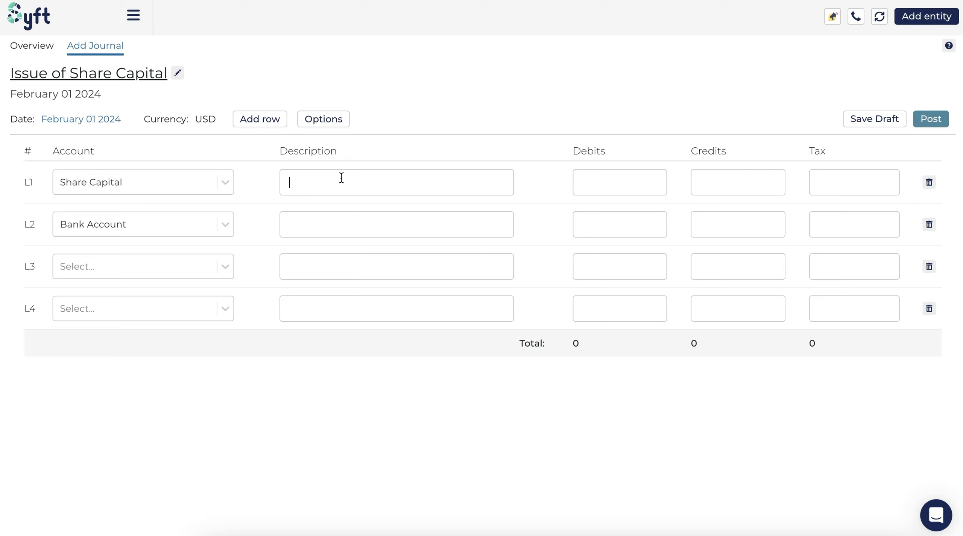
text(Share Capital Issue)
drag(406, 183, 280, 180)
key(ctrl+c)
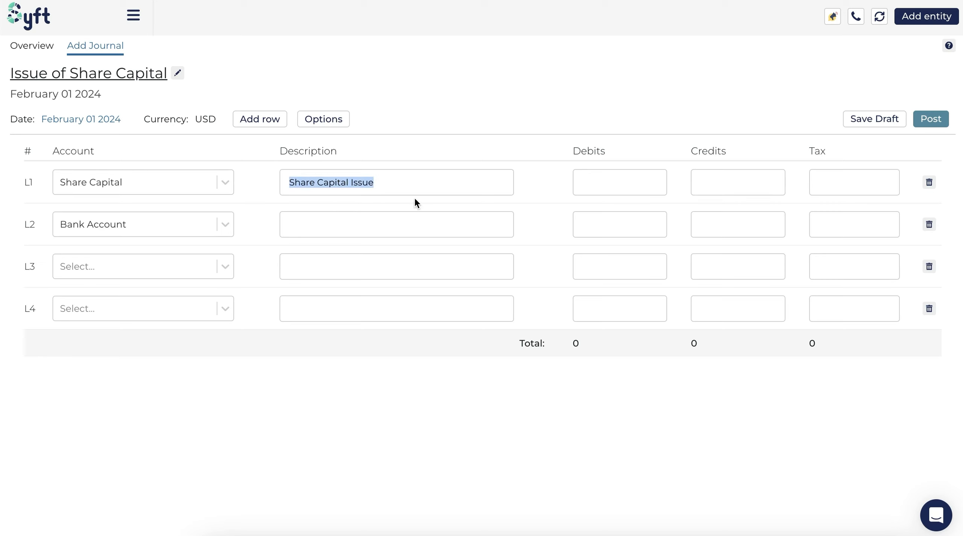
click(371, 233)
key(ctrl+v)
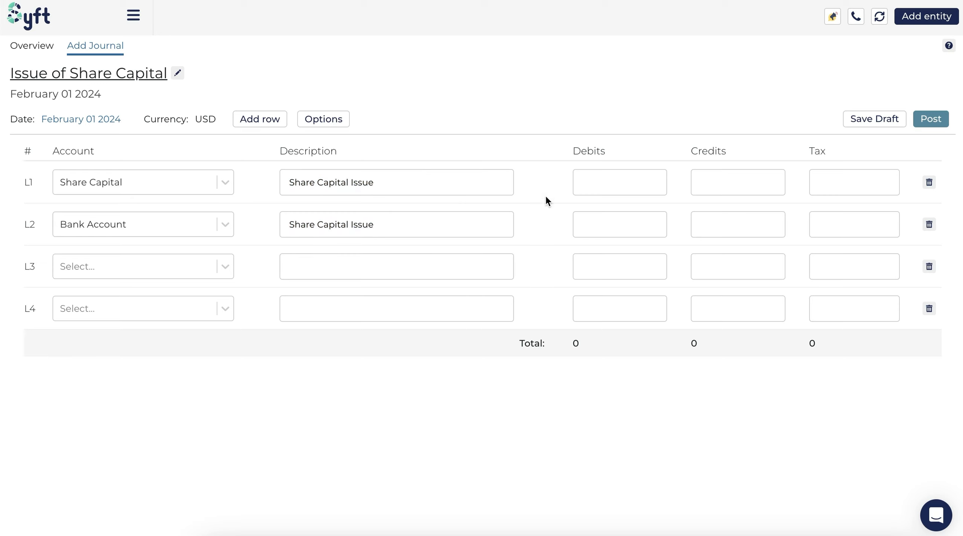